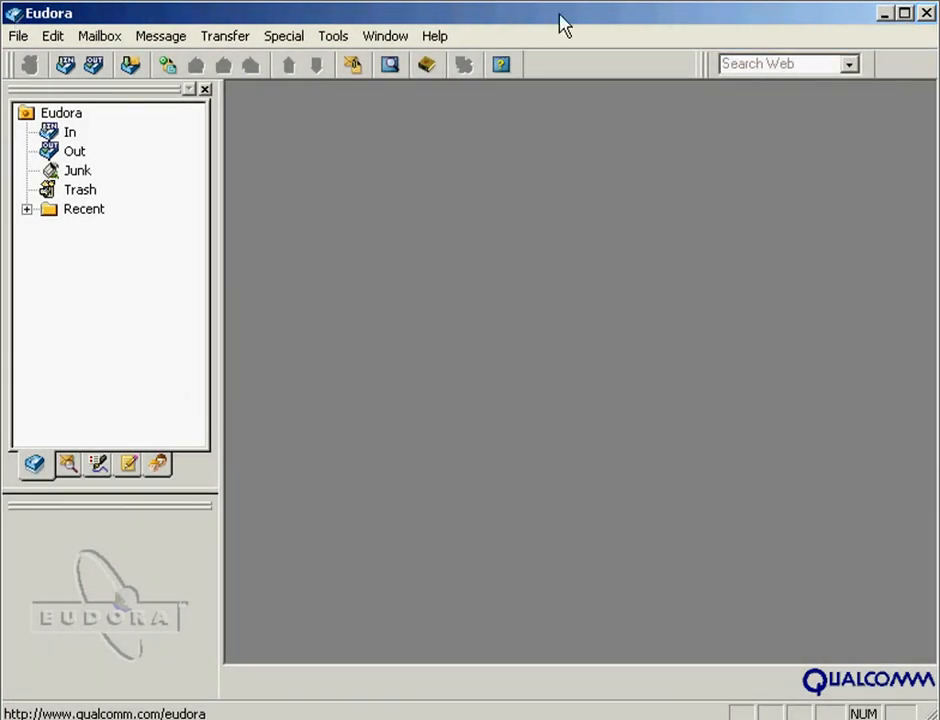
- Close Eudora, copy esoteric.epi from the extrastuff folder, and return to the Eudora folder
left_click(927, 14)
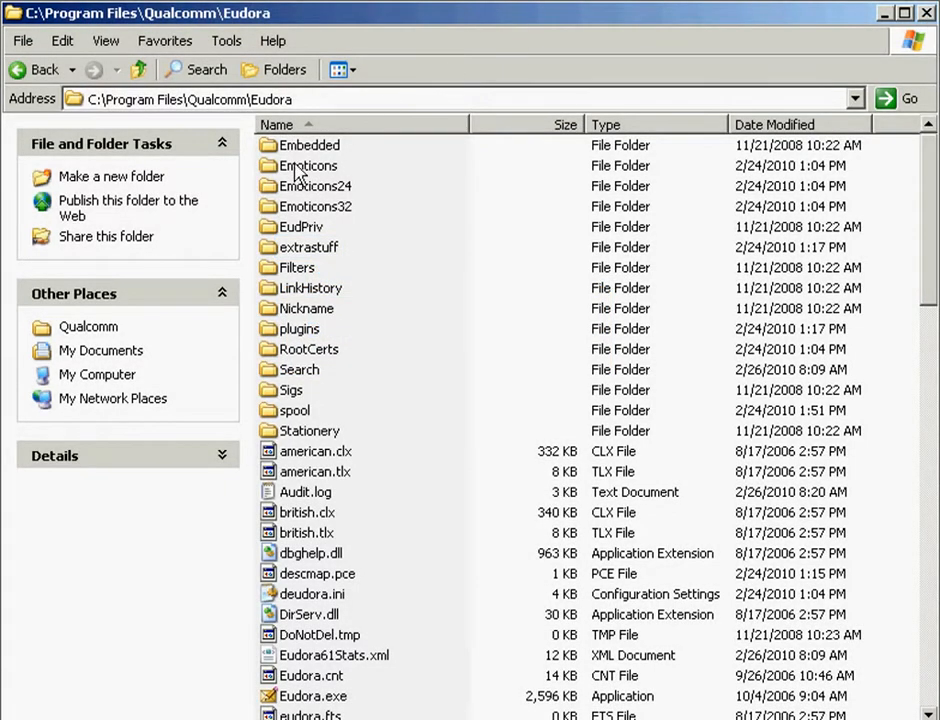
double_click(270, 250)
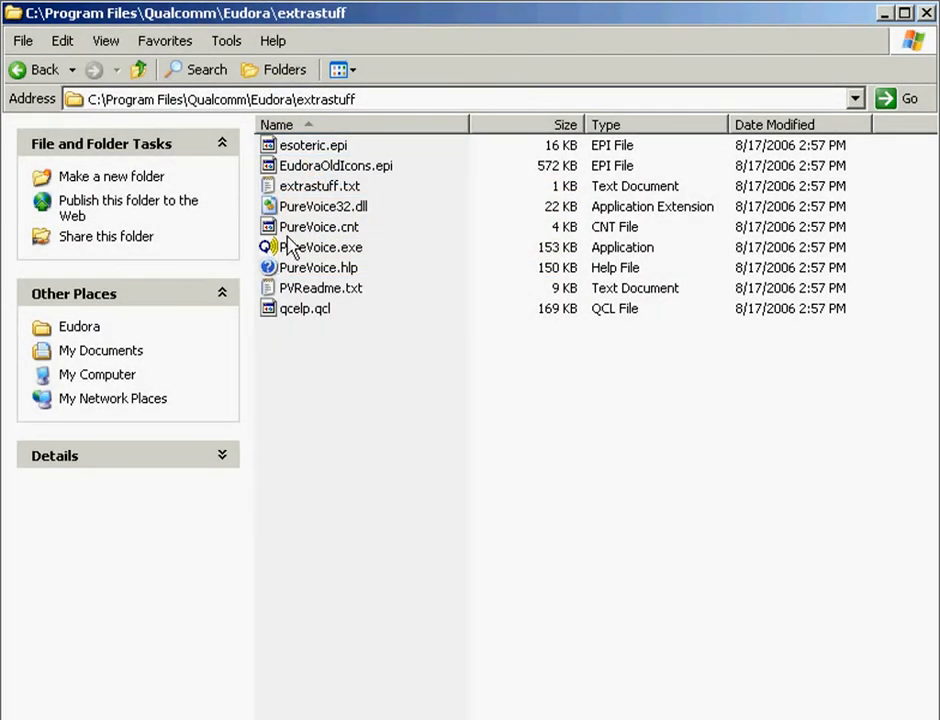
right_click(305, 152)
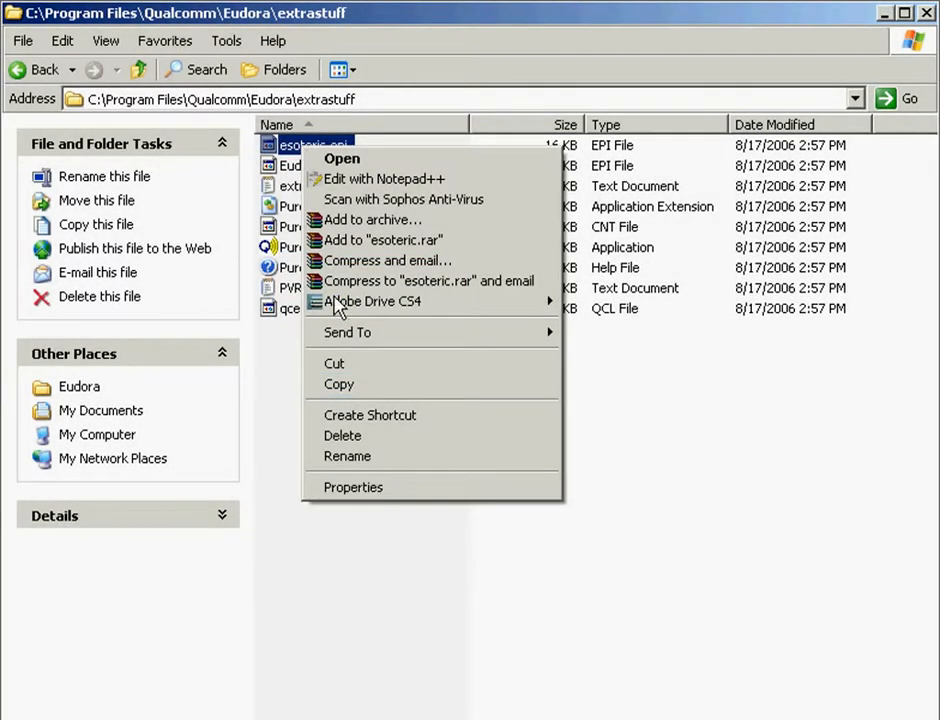
left_click(339, 386)
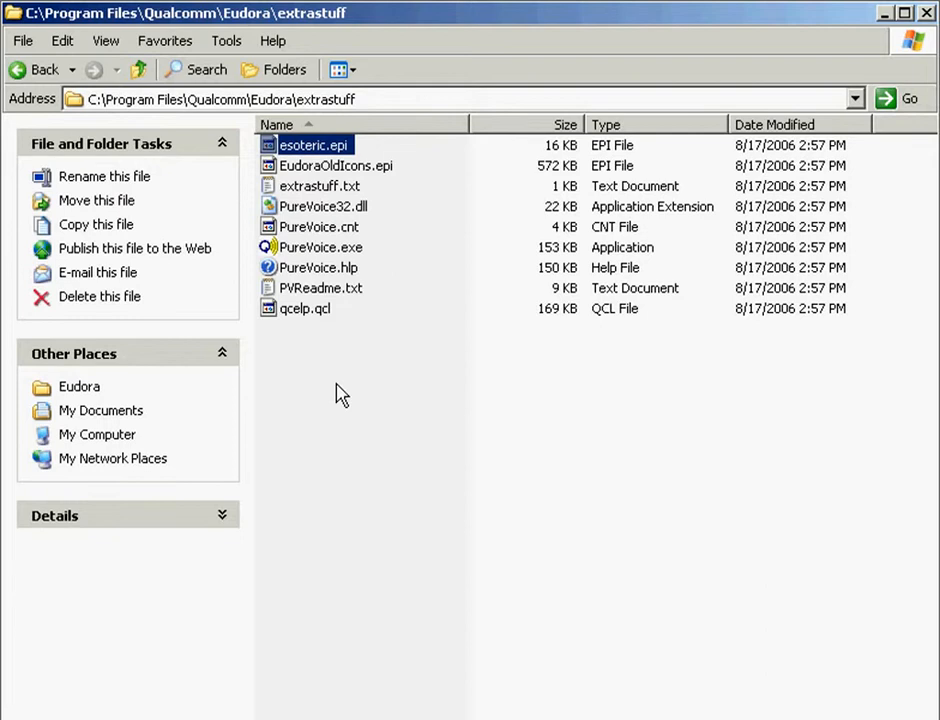
left_click(139, 72)
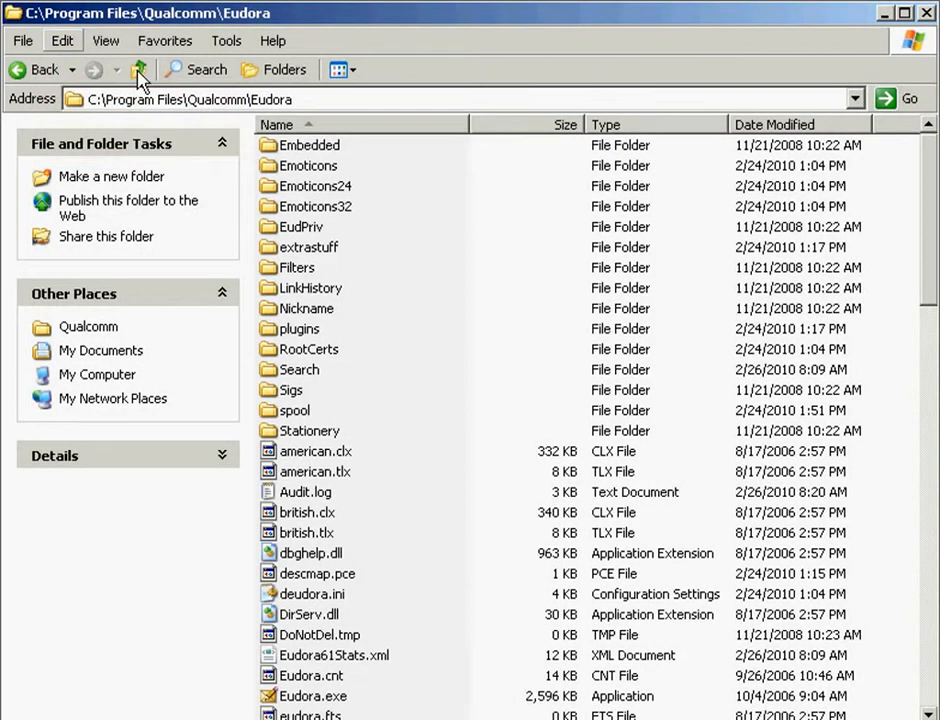
- Paste esoteric.epi into the Eudora program folder using Edit > Paste
left_click(63, 44)
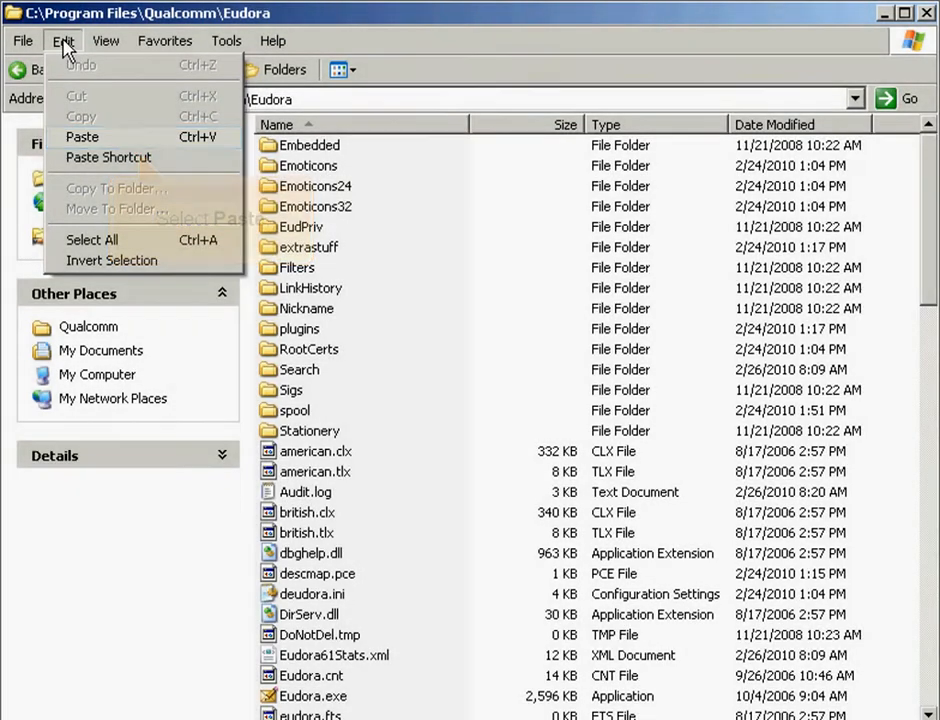
left_click(78, 136)
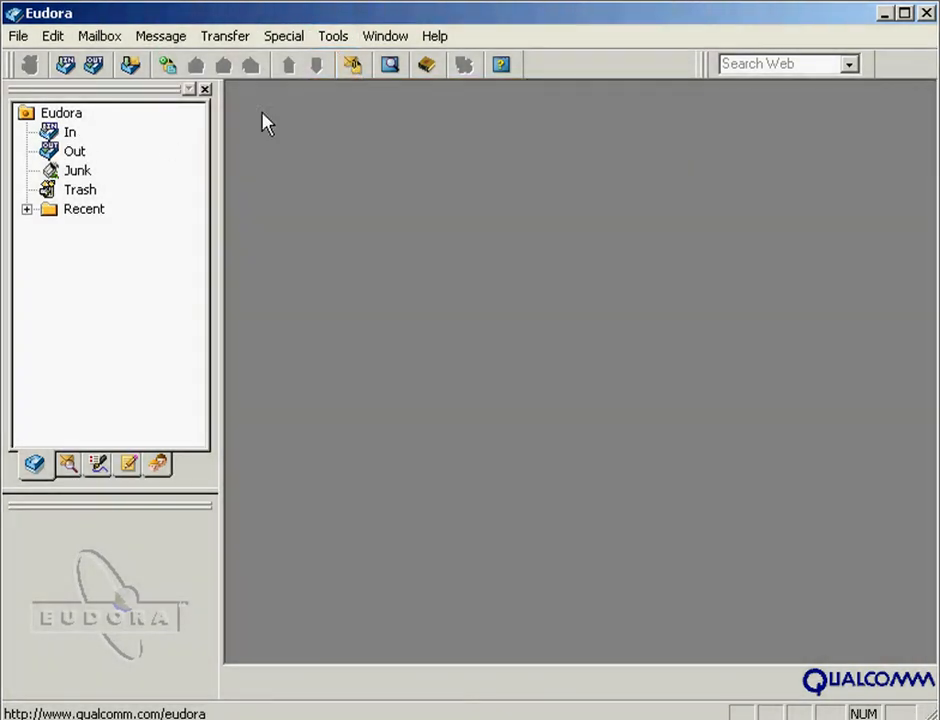
- Open Tools > Options to reach the Getting Started account fields
left_click(331, 40)
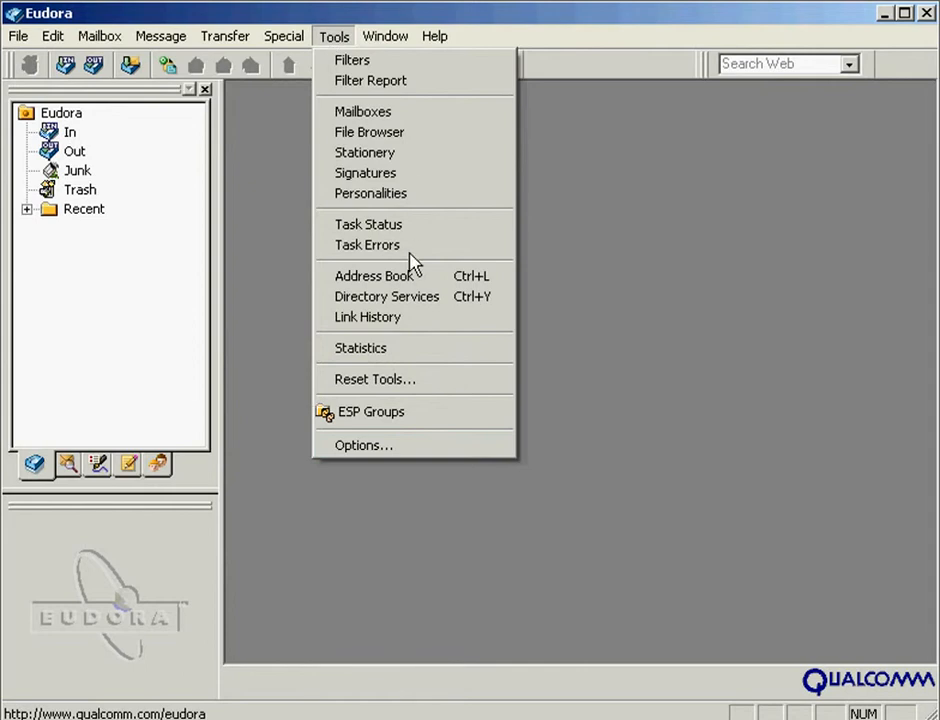
left_click(420, 455)
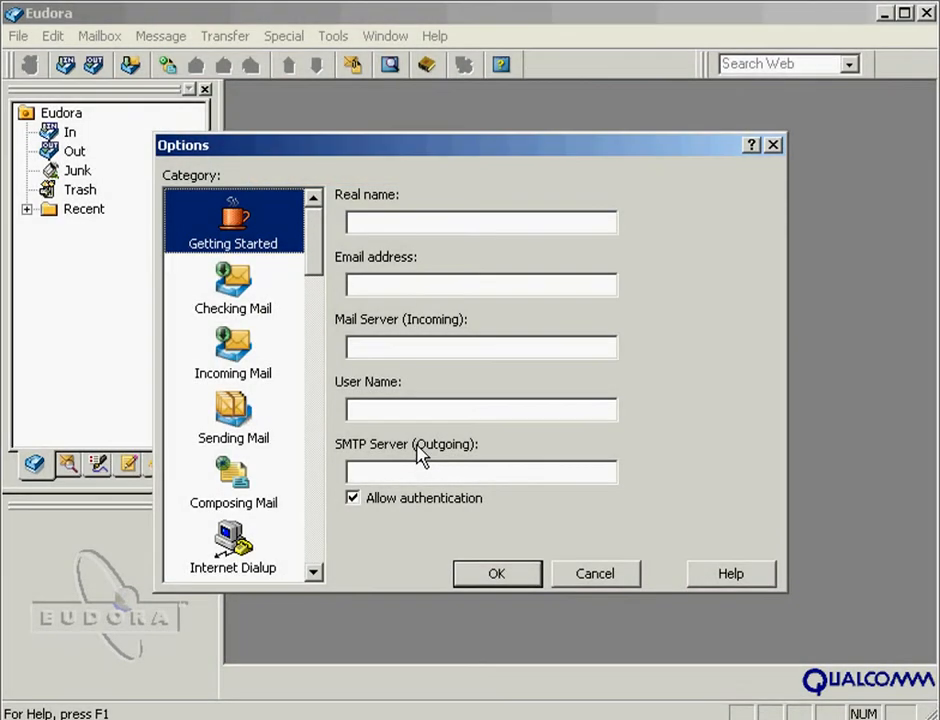
- Enter the account holder's real name and e-mail address
left_click(353, 229)
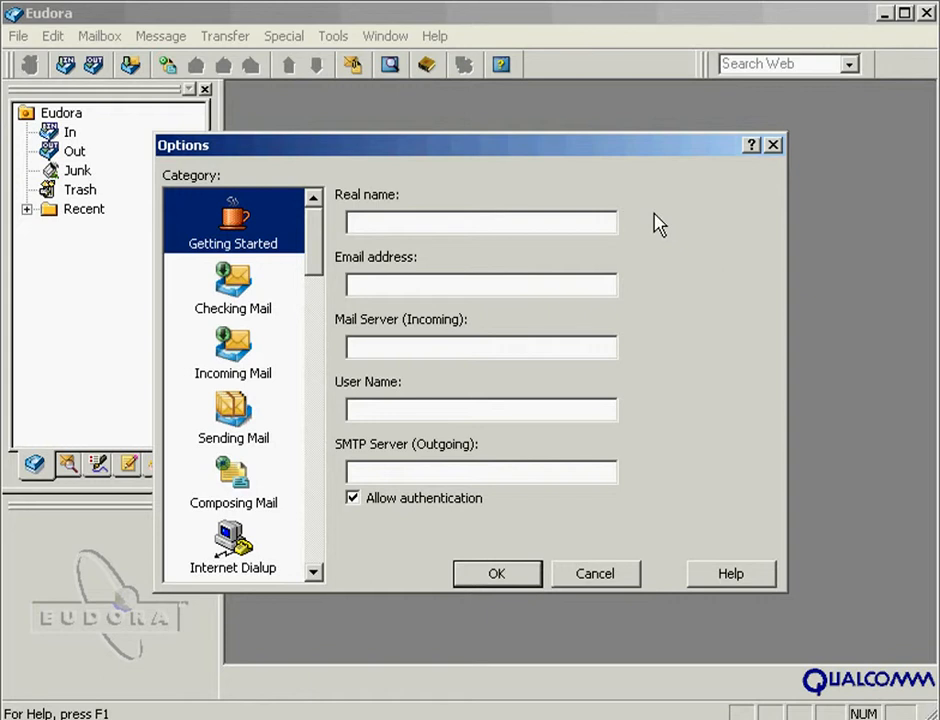
type("Demo User")
left_click(357, 289)
type("dem")
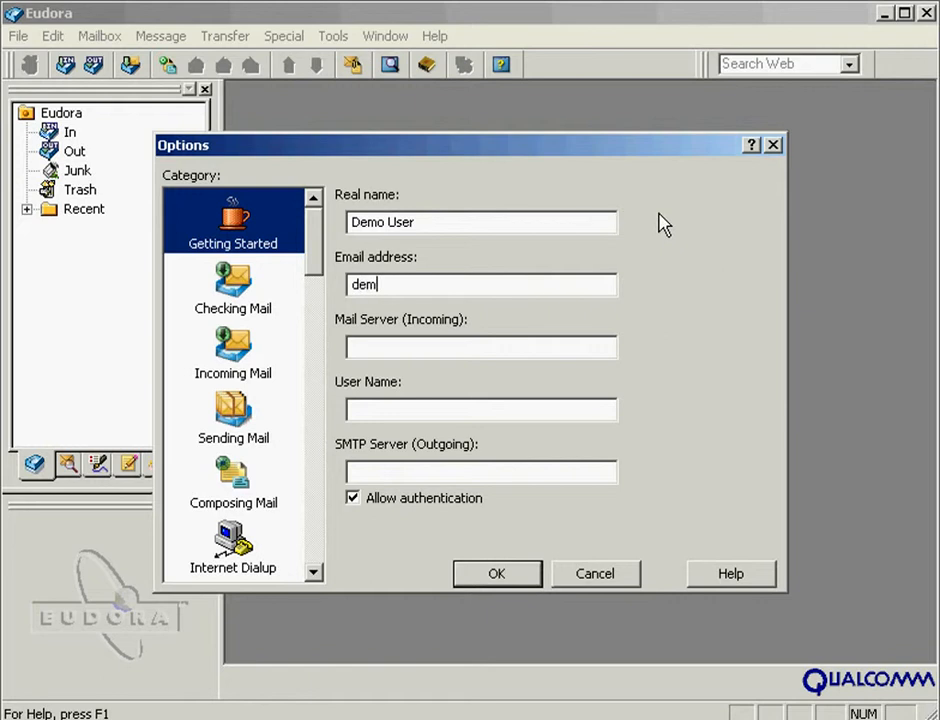
type("o@demo-domain.net")
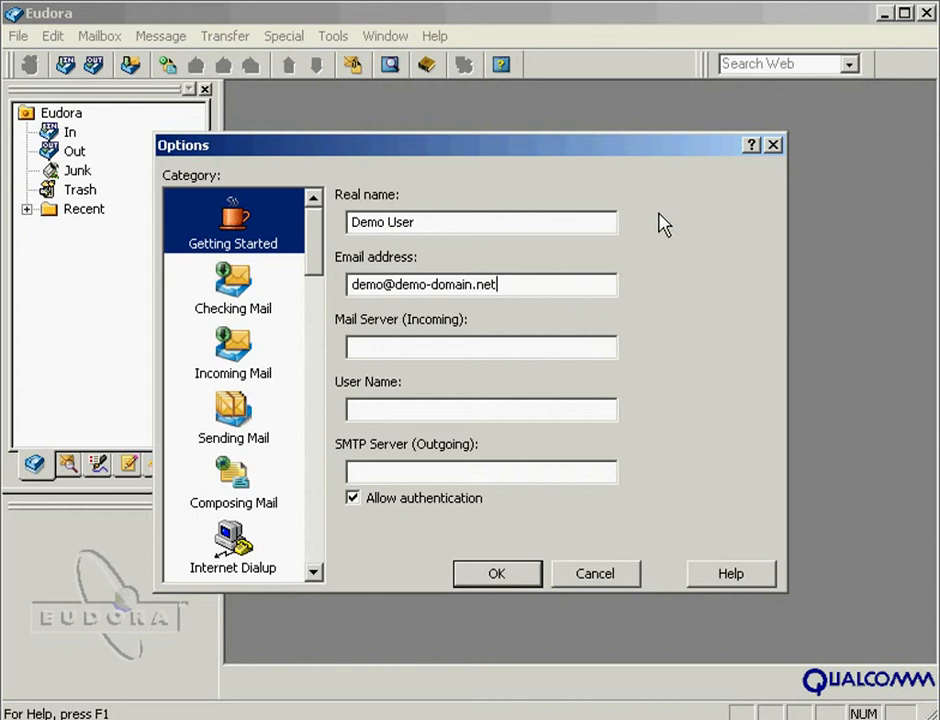
key("Tab")
- Set mail.demo-domain.net as the incoming and outgoing server, and enter the login user name
left_click(357, 358)
type("mail.")
type("demo-domain.n")
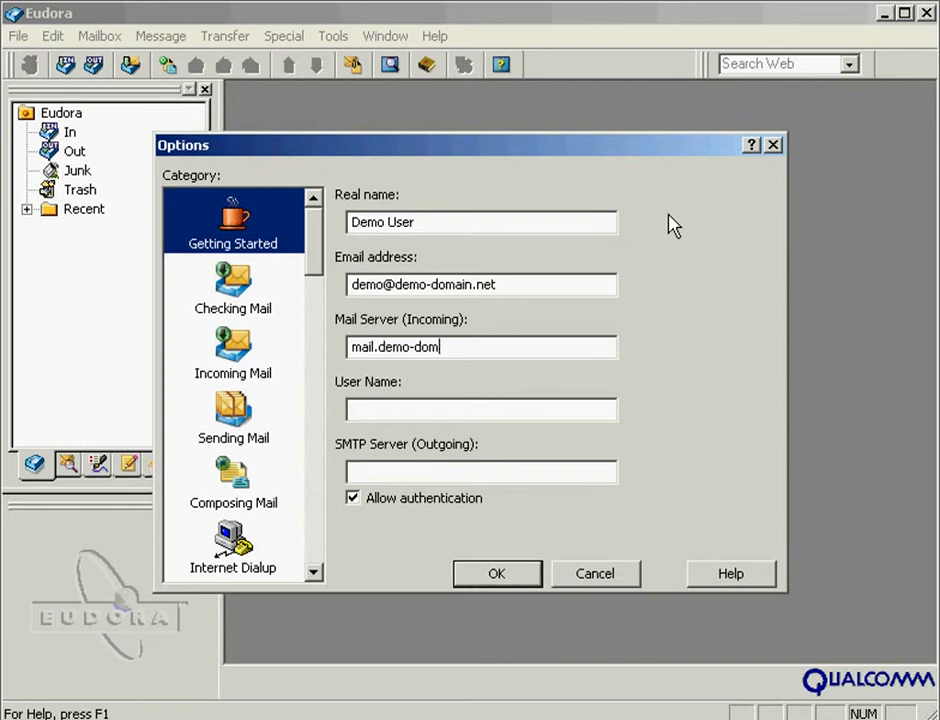
type("et")
key("Tab")
left_click(355, 418)
type("demo@demo-domai")
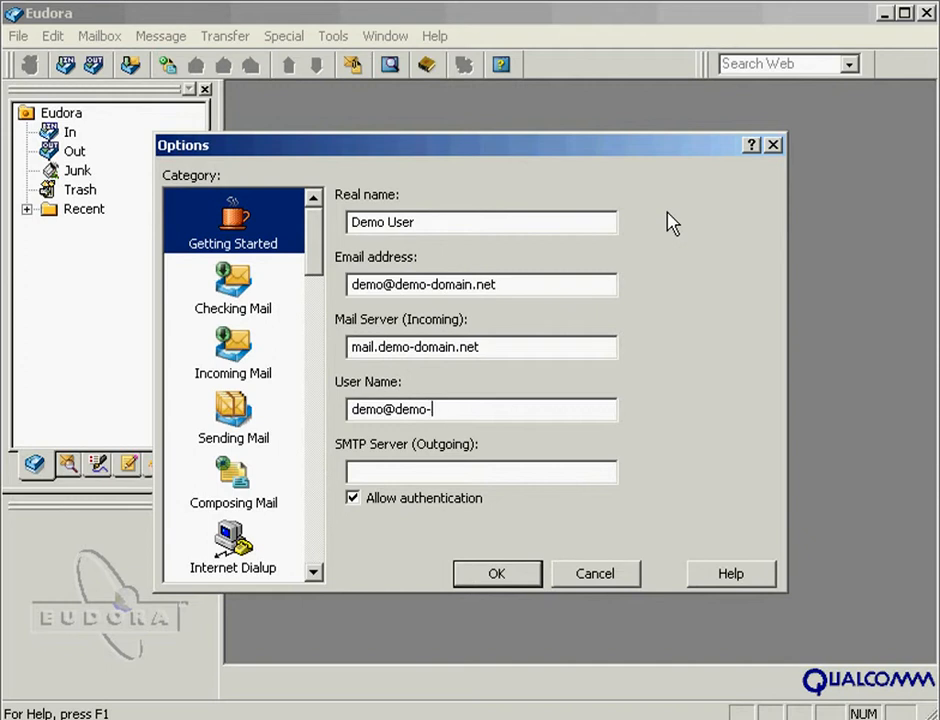
type("n.net")
key("Tab")
left_click(352, 472)
type("mail.dem")
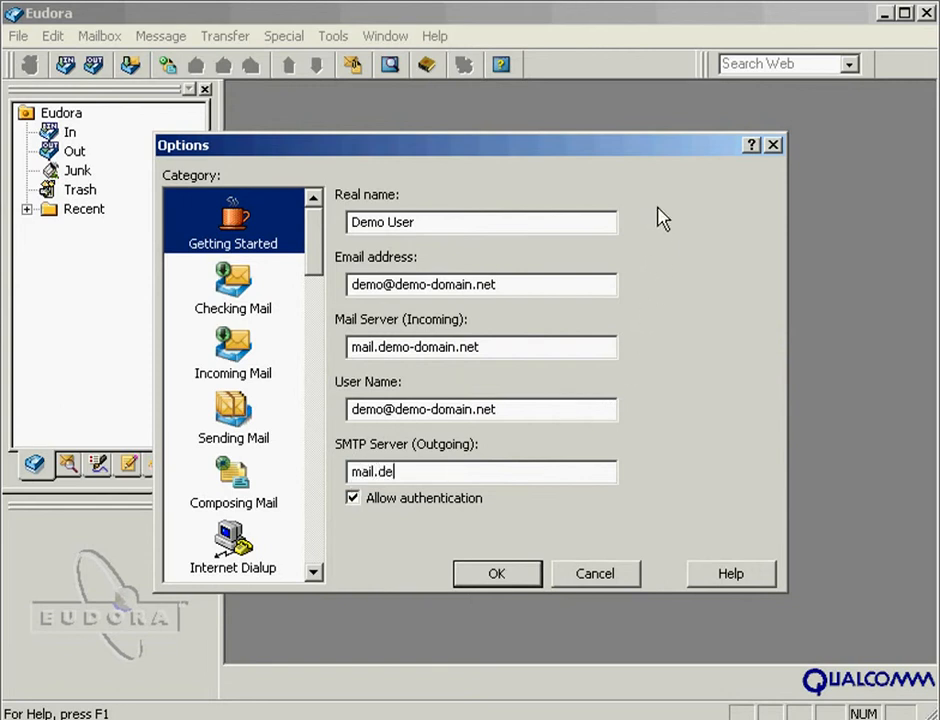
type("o-domain.net")
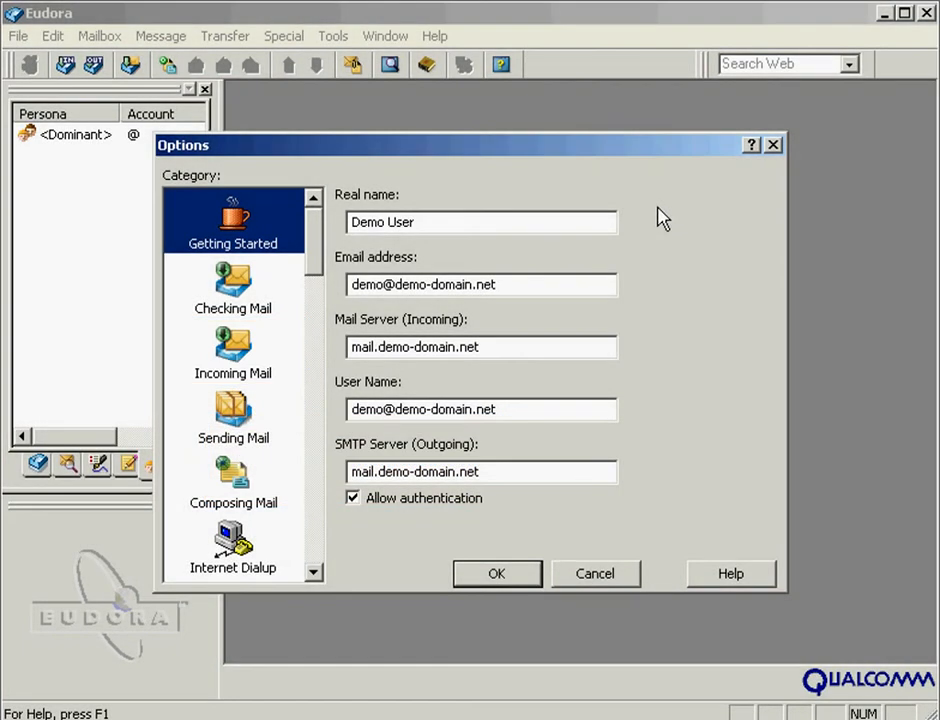
- Show the Incoming Mail category with its POP and authentication settings
left_click(232, 352)
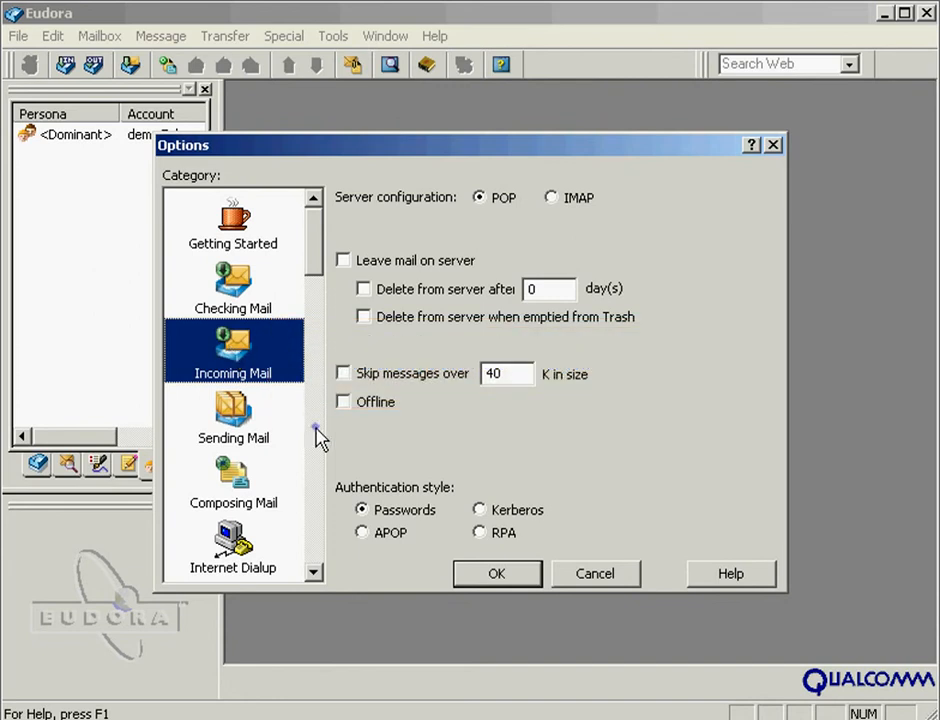
- Set the SMTP port to 26 in the Ports category and confirm with OK
scroll(318, 440, "down", 10)
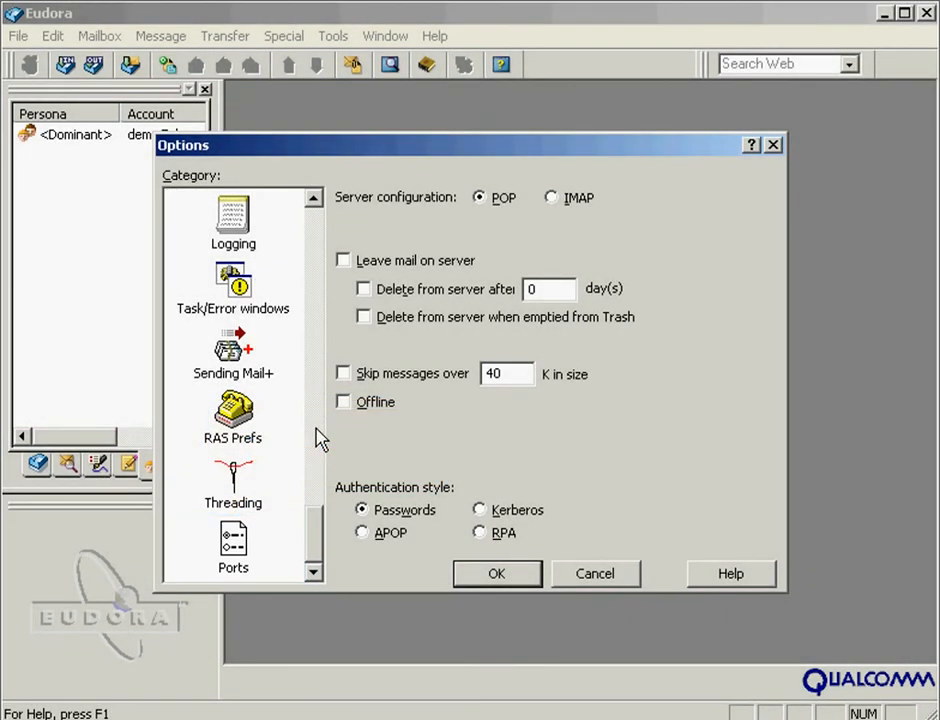
left_click(233, 553)
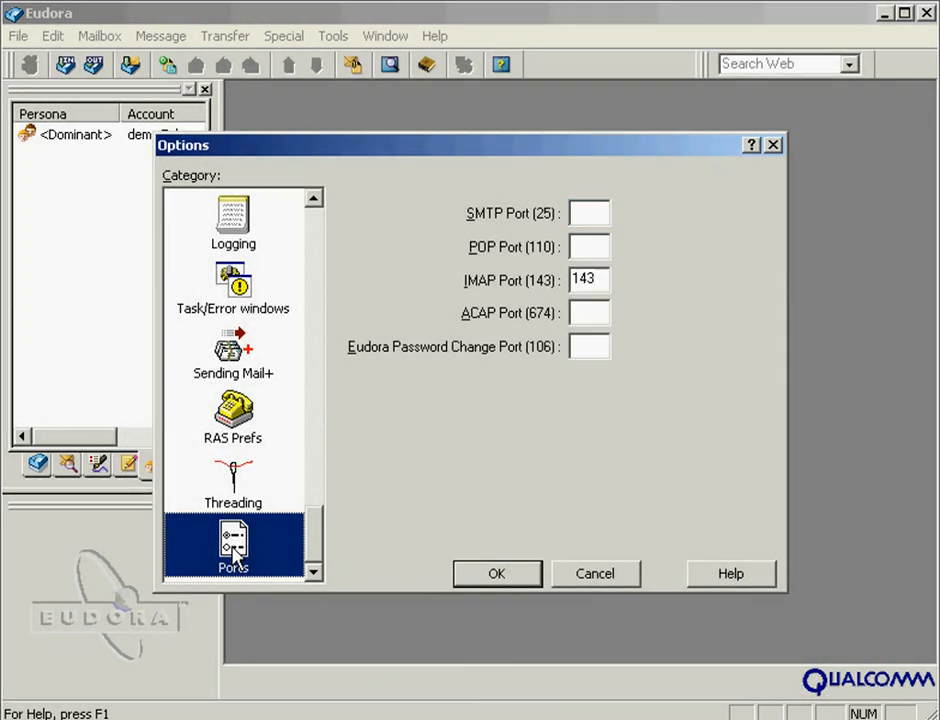
left_click(577, 216)
type("26")
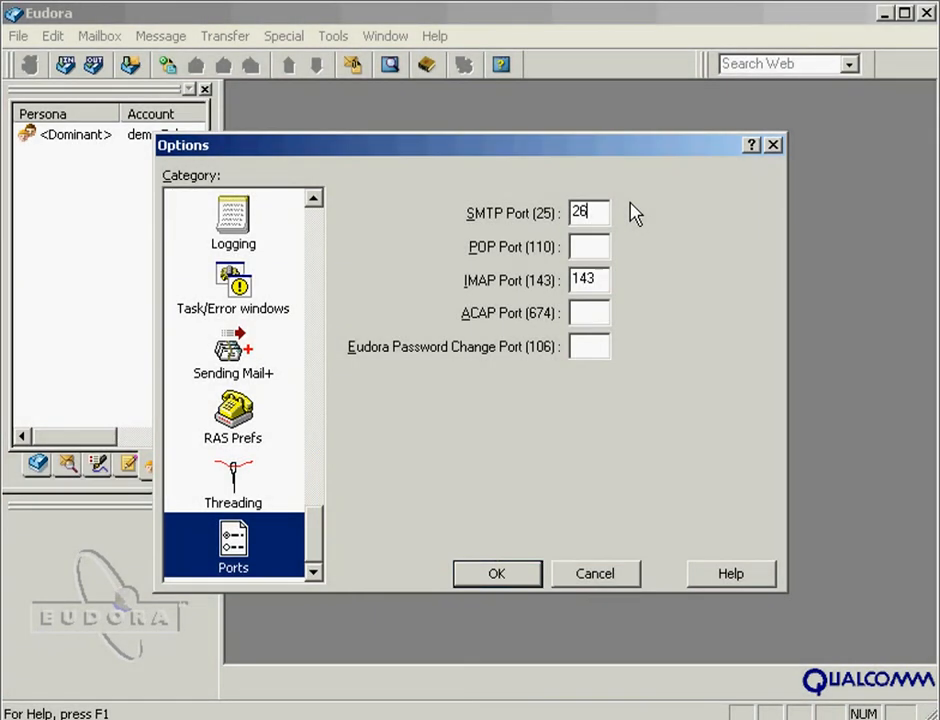
left_click(500, 578)
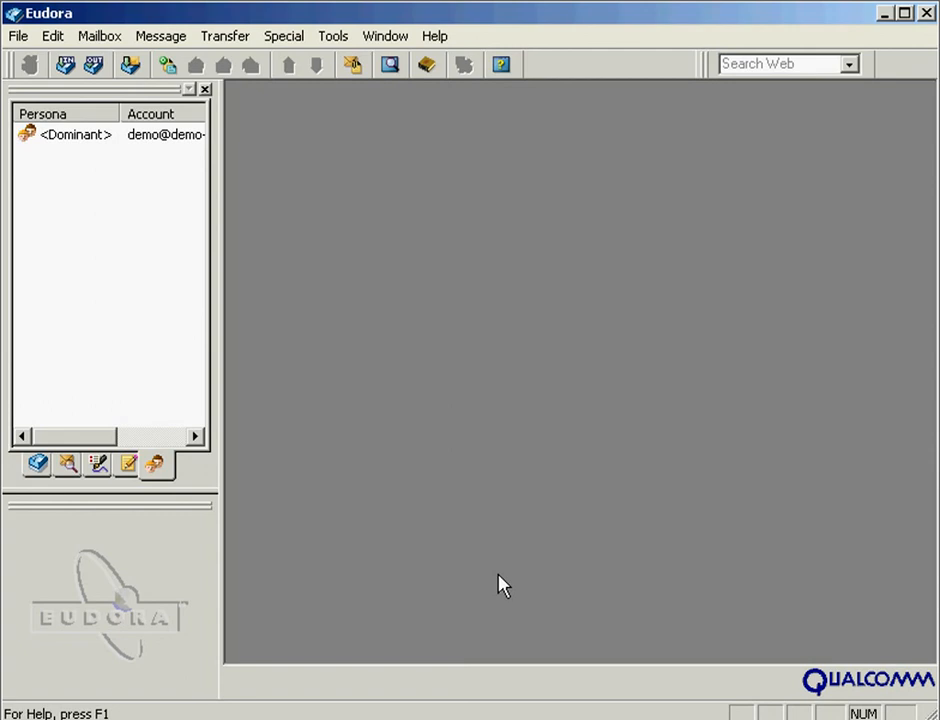